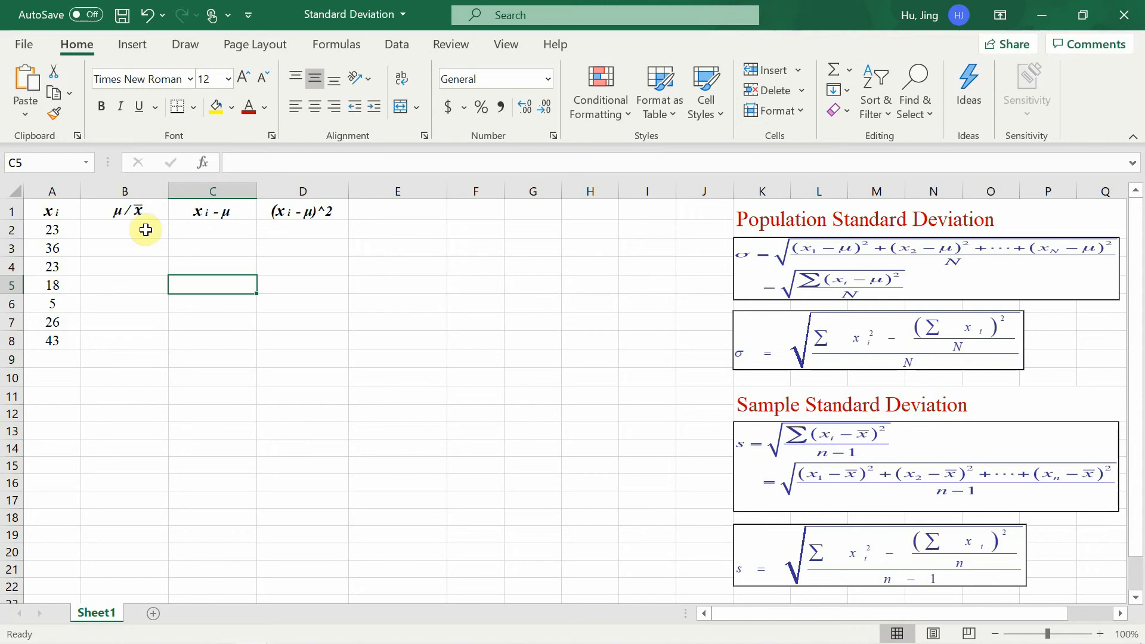
Calculate the mean in B2 with =AVERAGE($A$2:$A$8) and fill the formula down to B8.
{"action": "left_click", "coordinate": [145, 230]}
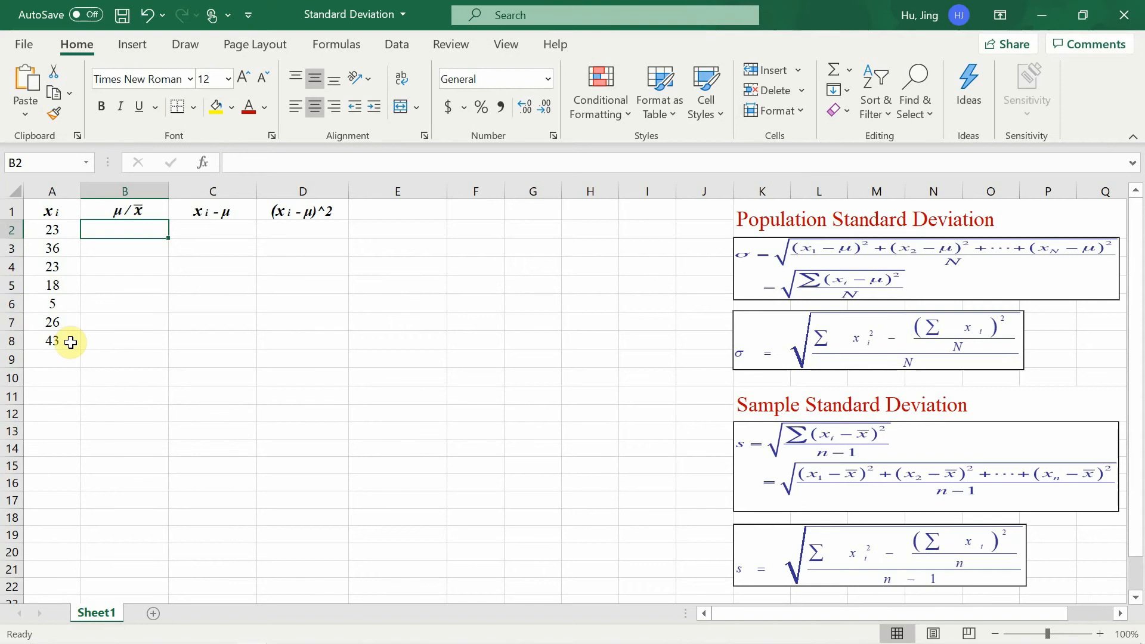
{"action": "type", "text": "=aver"}
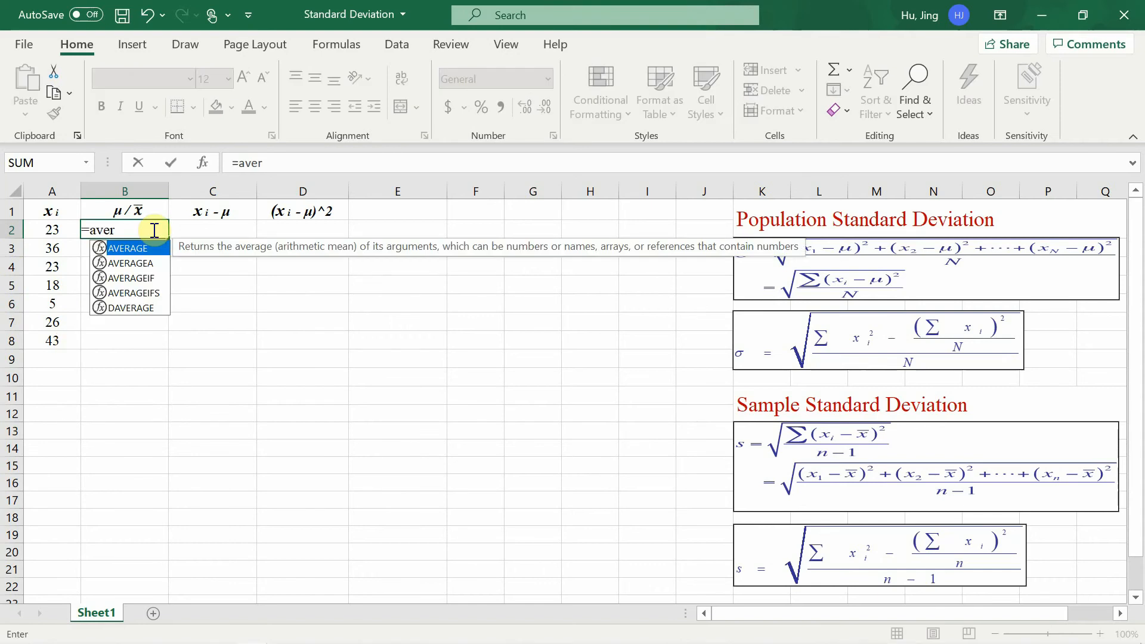
{"action": "key", "text": "Tab"}
{"action": "left_click_drag", "start_coordinate": [41, 227], "coordinate": [53, 340]}
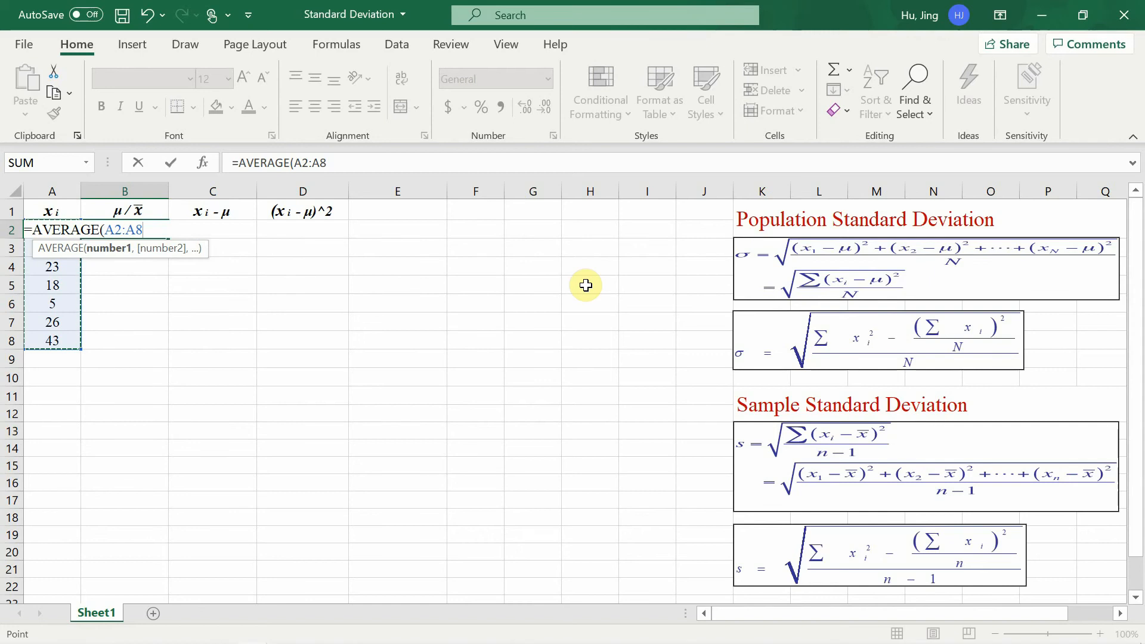
{"action": "key", "text": "Return"}
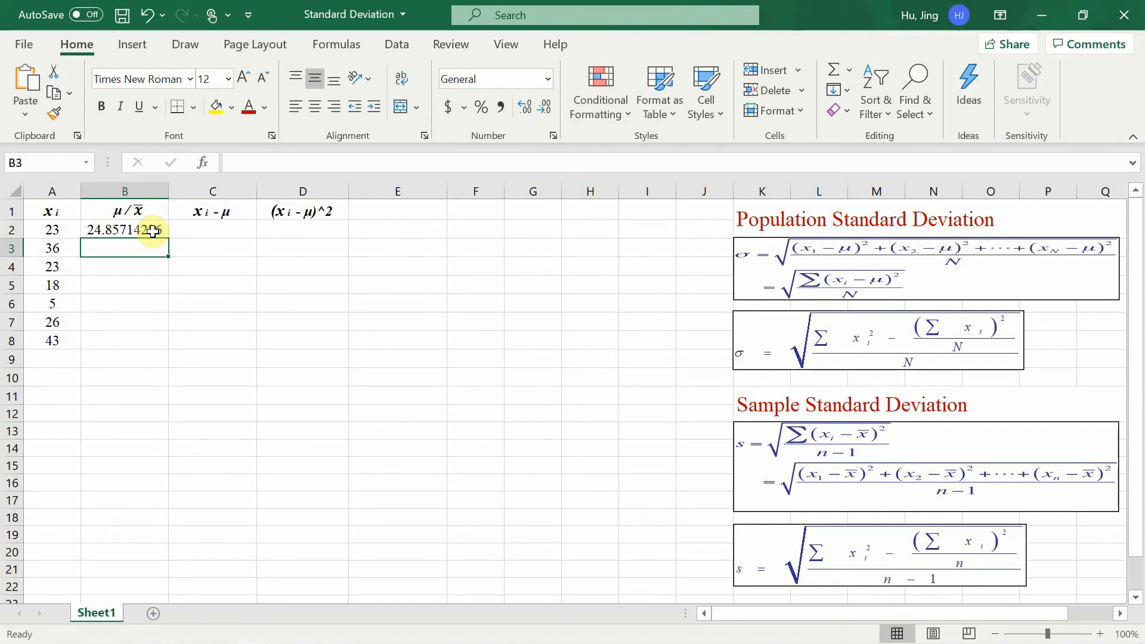
{"action": "left_click", "coordinate": [153, 232]}
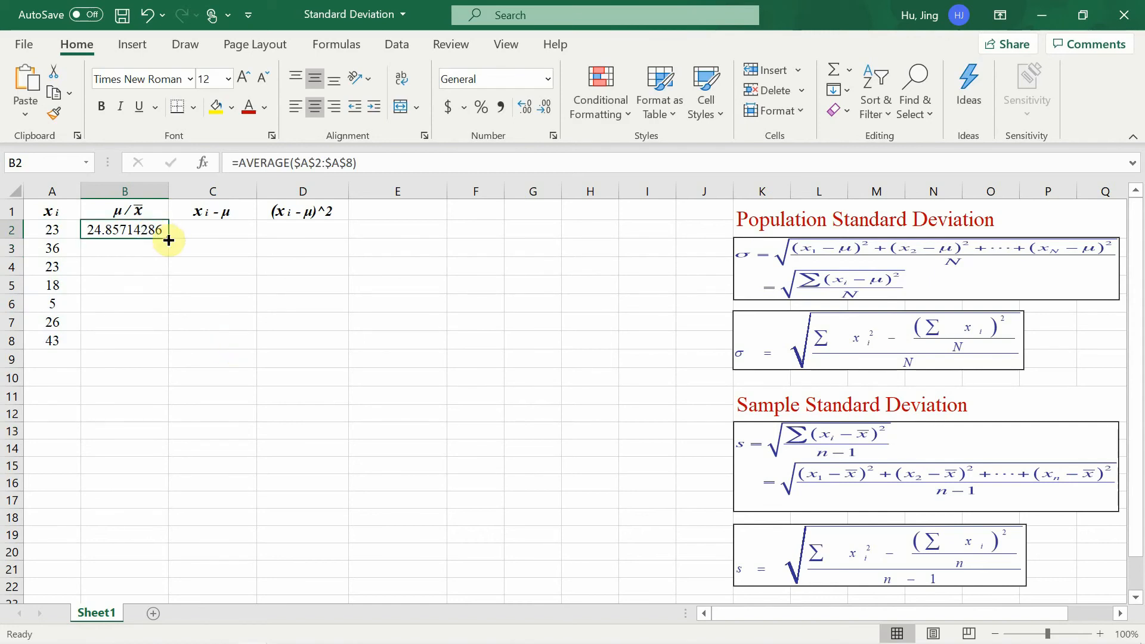
{"action": "left_click_drag", "start_coordinate": [169, 239], "coordinate": [155, 345]}
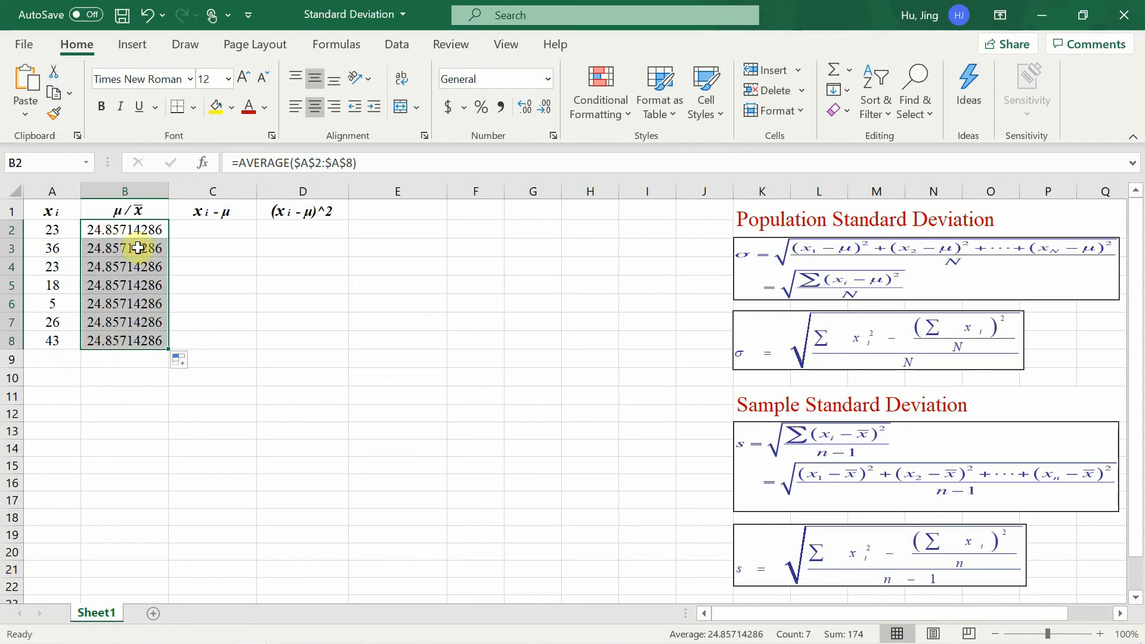
Calculate each value's deviation from the mean with =A2-B2 in C2 and fill it down to C8.
{"action": "left_click", "coordinate": [235, 232]}
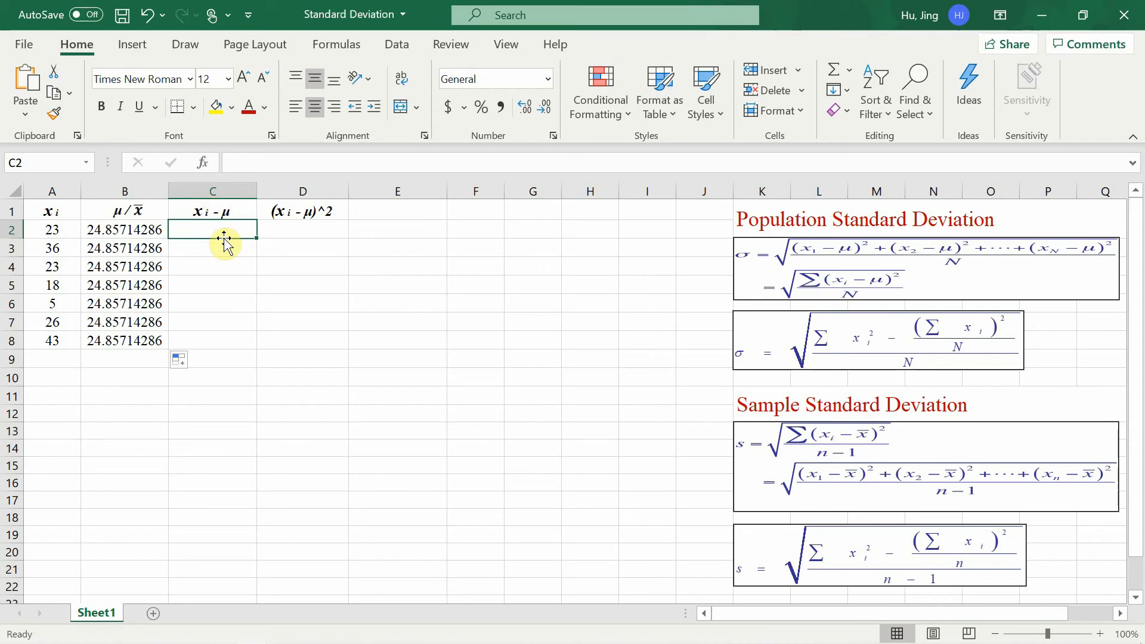
{"action": "type", "text": "="}
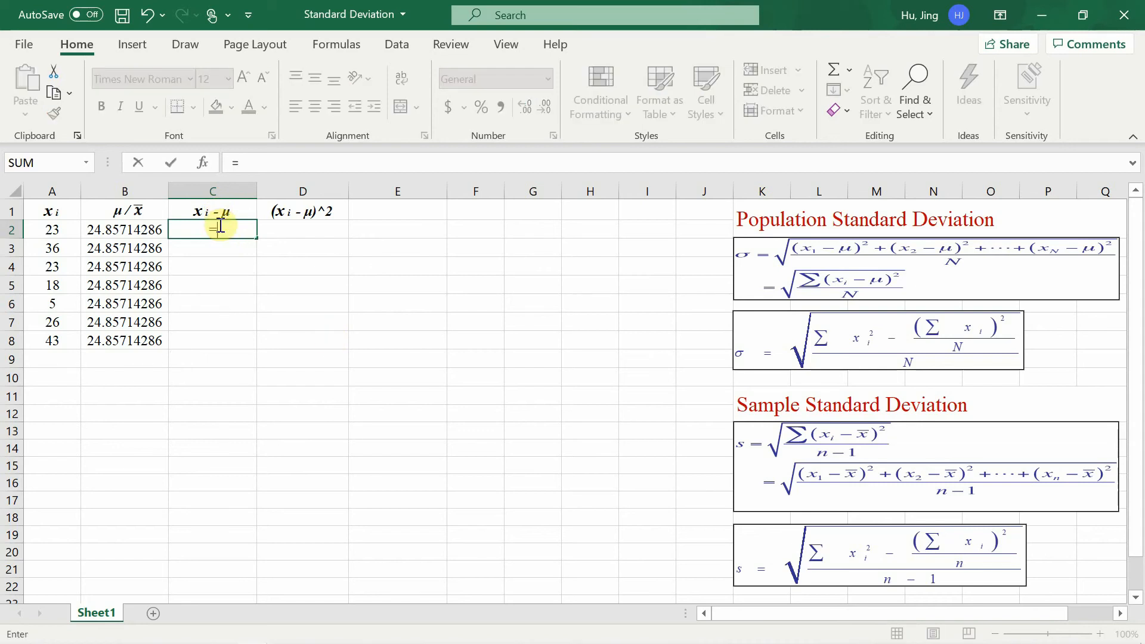
{"action": "left_click", "coordinate": [55, 229]}
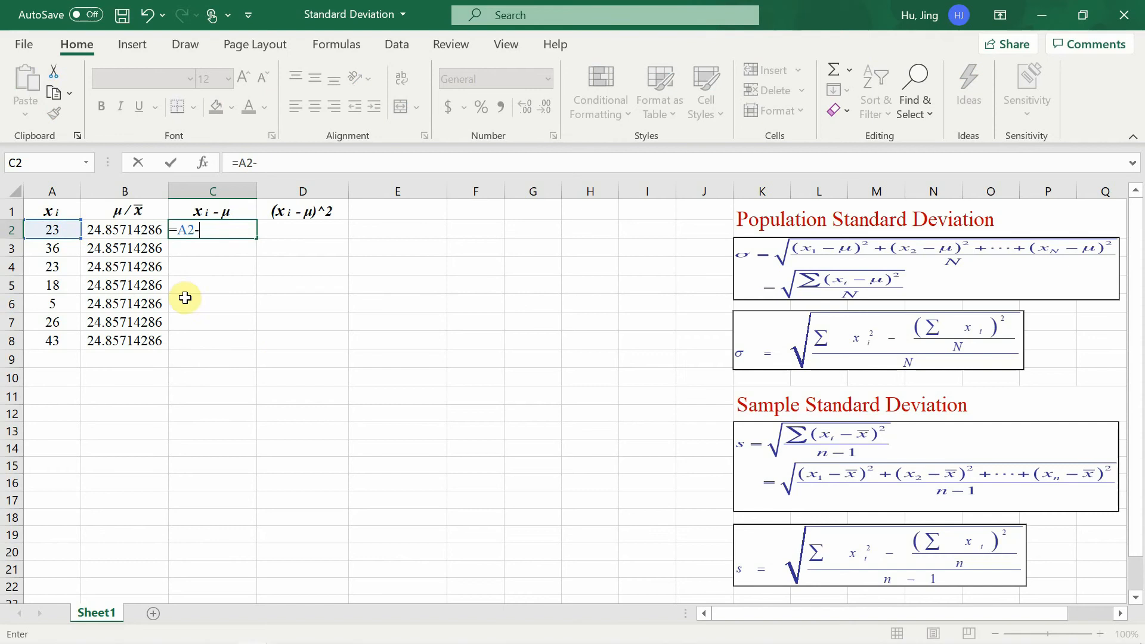
{"action": "left_click", "coordinate": [144, 230]}
{"action": "key", "text": "Return"}
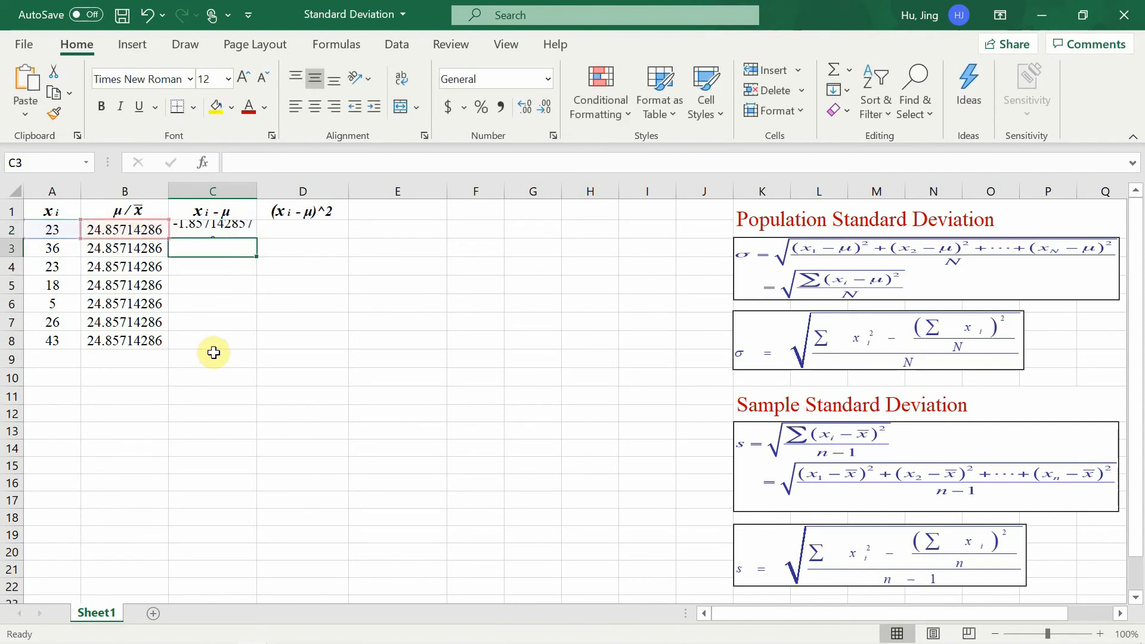
{"action": "left_click", "coordinate": [249, 234]}
{"action": "left_click_drag", "start_coordinate": [256, 241], "coordinate": [244, 342]}
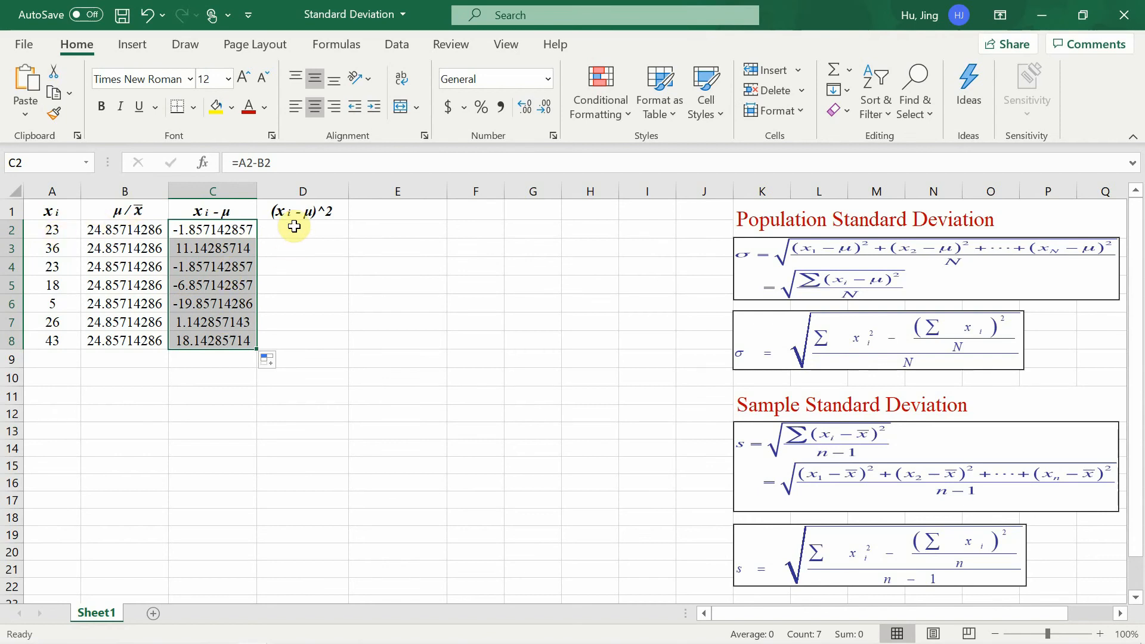
Square the deviations with =C2^2 in D2 and fill the formula down to D8.
{"action": "key", "text": "Right"}
{"action": "type", "text": "="}
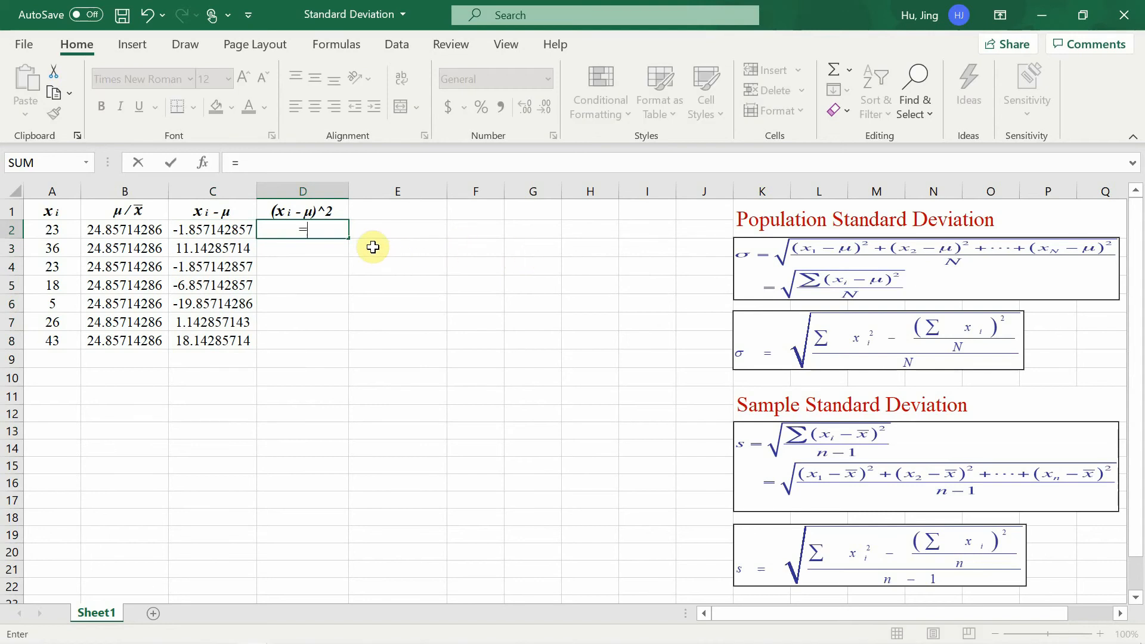
{"action": "key", "text": "Left"}
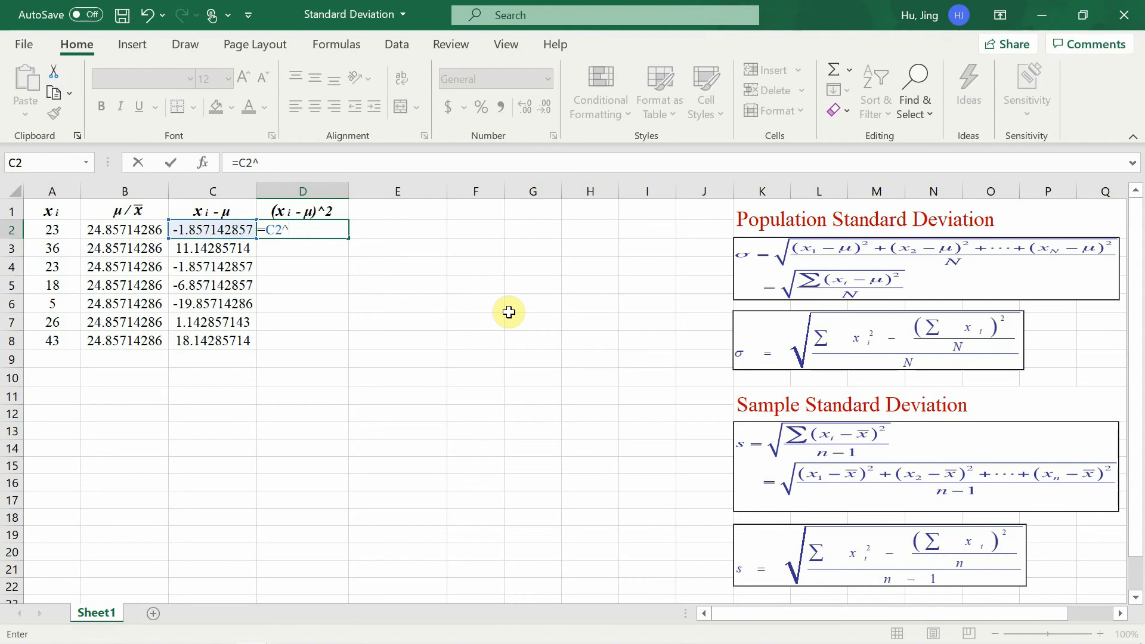
{"action": "type", "text": "^2"}
{"action": "key", "text": "Return"}
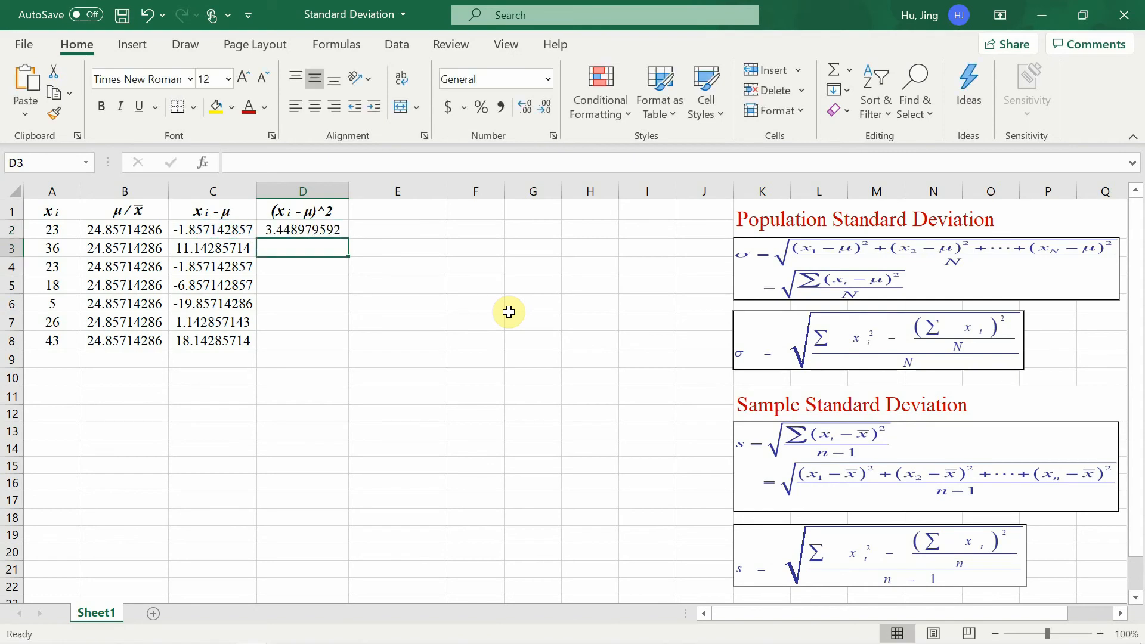
{"action": "key", "text": "Up"}
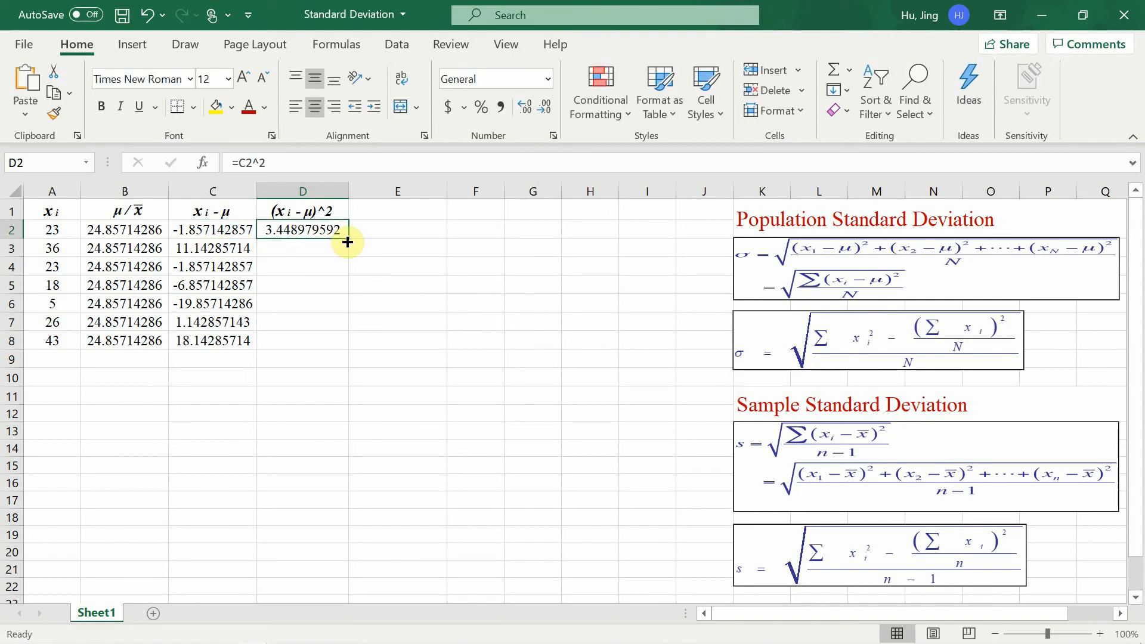
{"action": "left_click_drag", "start_coordinate": [349, 239], "coordinate": [337, 347]}
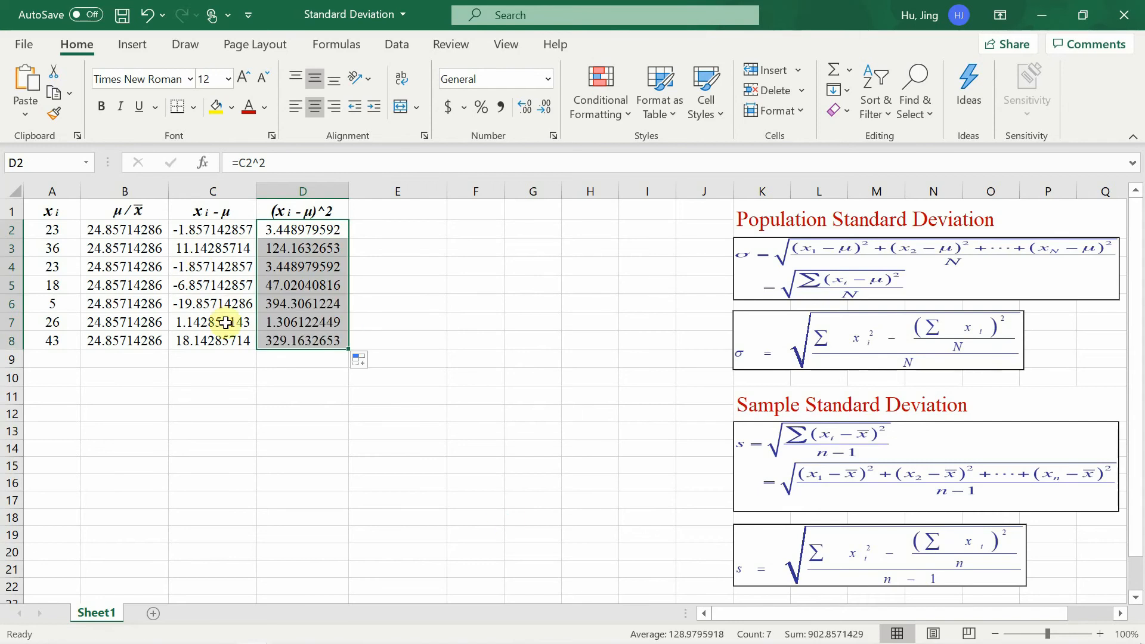
{"action": "left_click", "coordinate": [475, 395]}
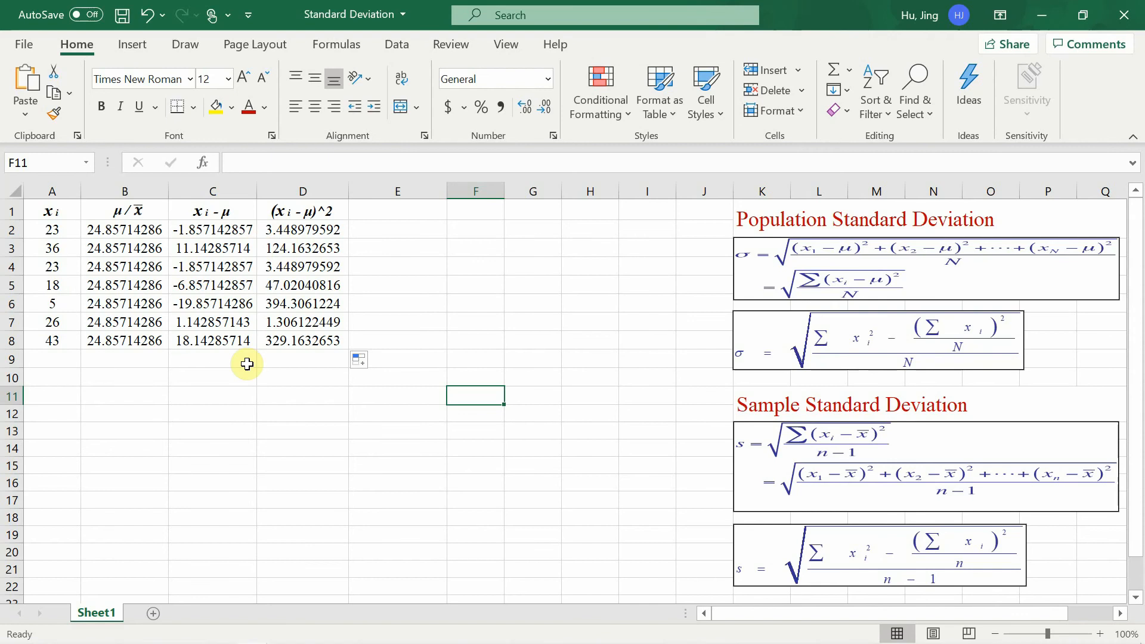
Sum the squared deviations in E2 with =SUM(D2:D8).
{"action": "left_click", "coordinate": [427, 233]}
{"action": "type", "text": "=SUM("}
{"action": "left_click_drag", "start_coordinate": [292, 229], "coordinate": [275, 338]}
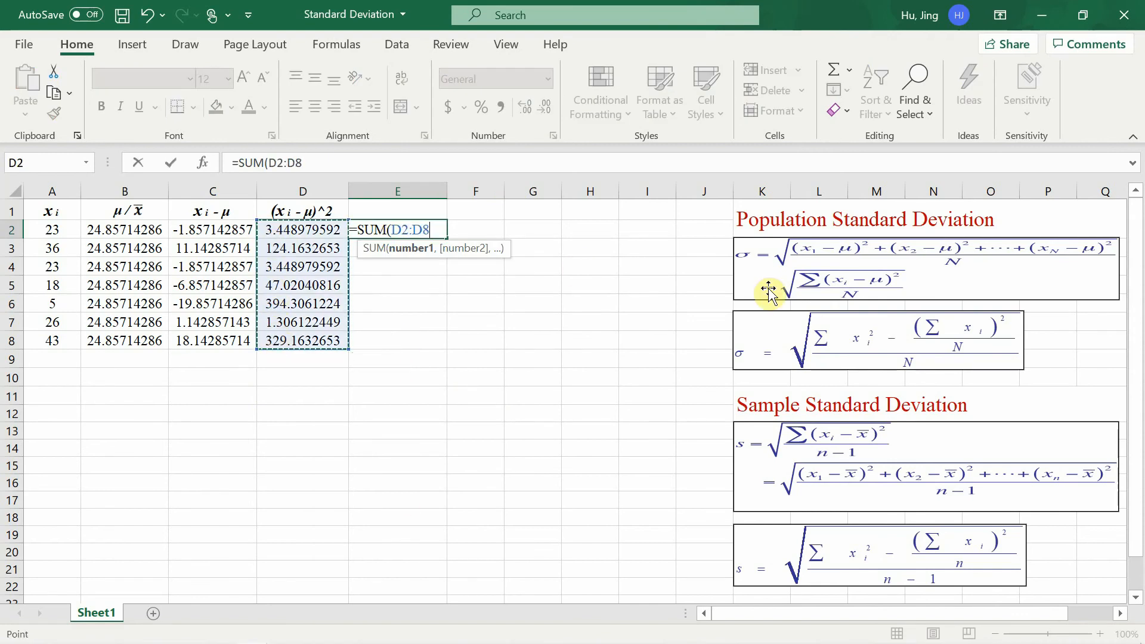
{"action": "key", "text": "Return"}
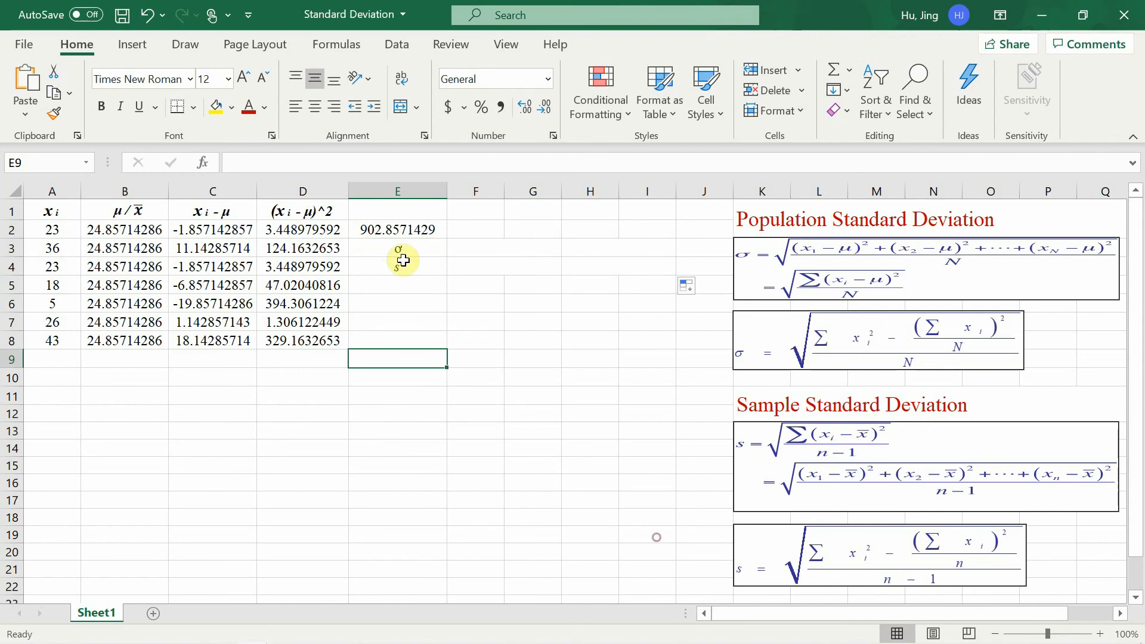
Calculate the population standard deviation in F3, beside the σ label, with =SQRT(E2/7).
{"action": "type", "text": "σ s"}
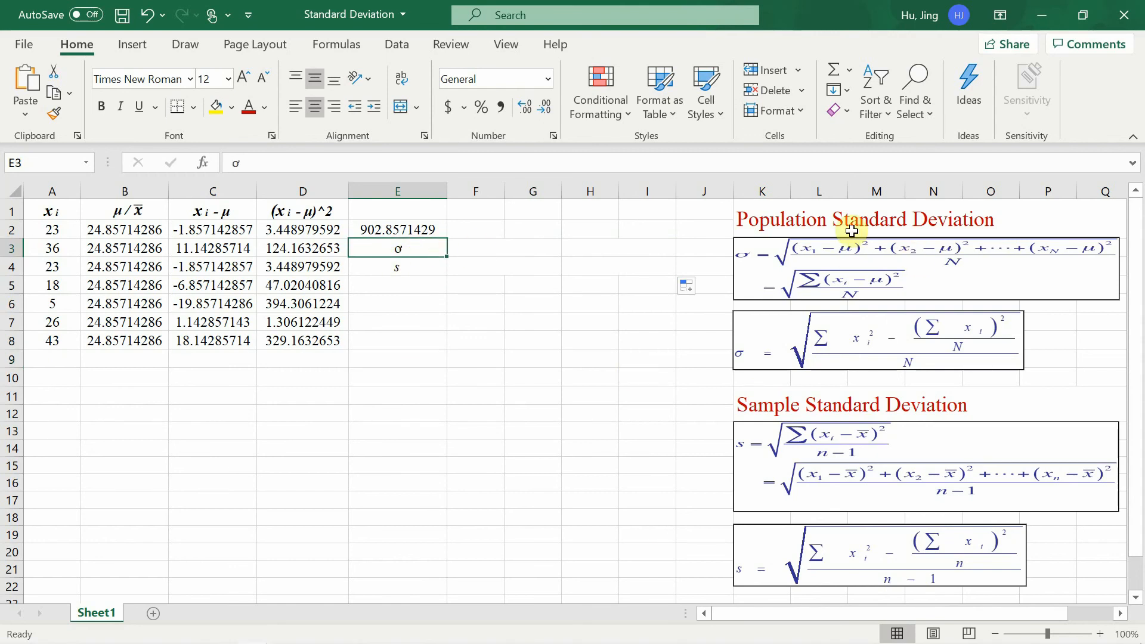
{"action": "left_click", "coordinate": [496, 251]}
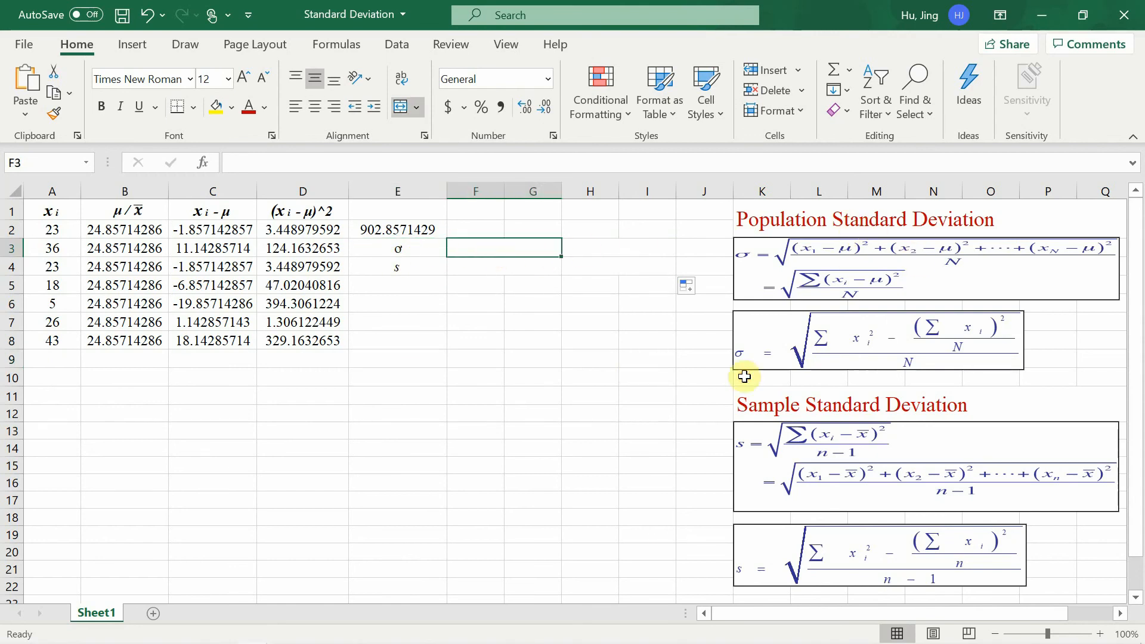
{"action": "type", "text": "=sqrt"}
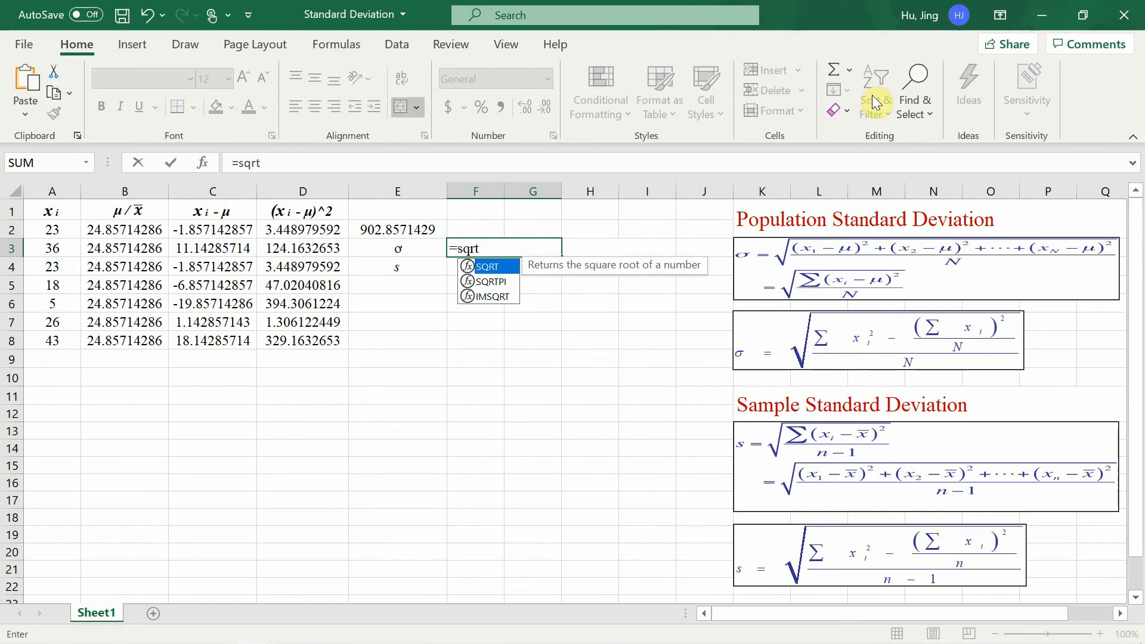
{"action": "type", "text": "("}
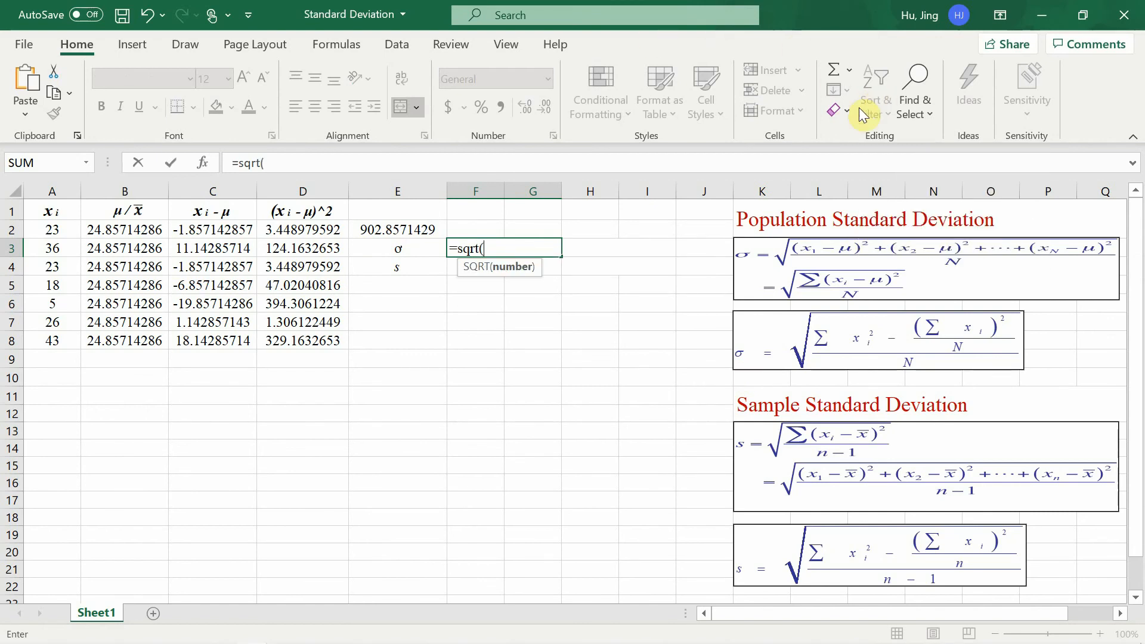
{"action": "left_click", "coordinate": [403, 229]}
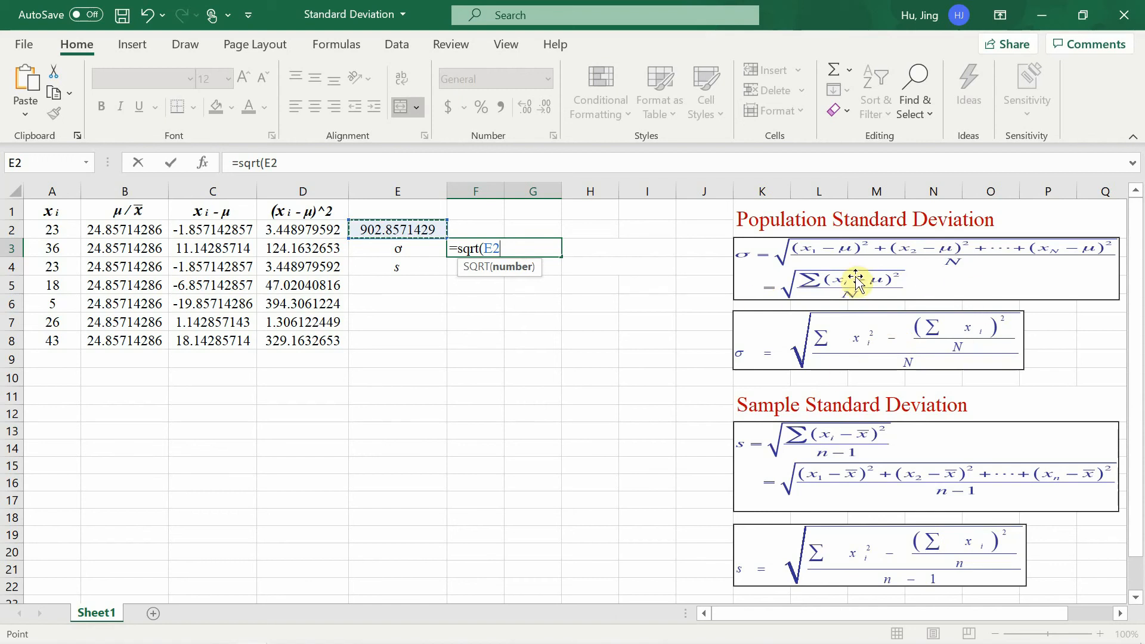
{"action": "type", "text": "/"}
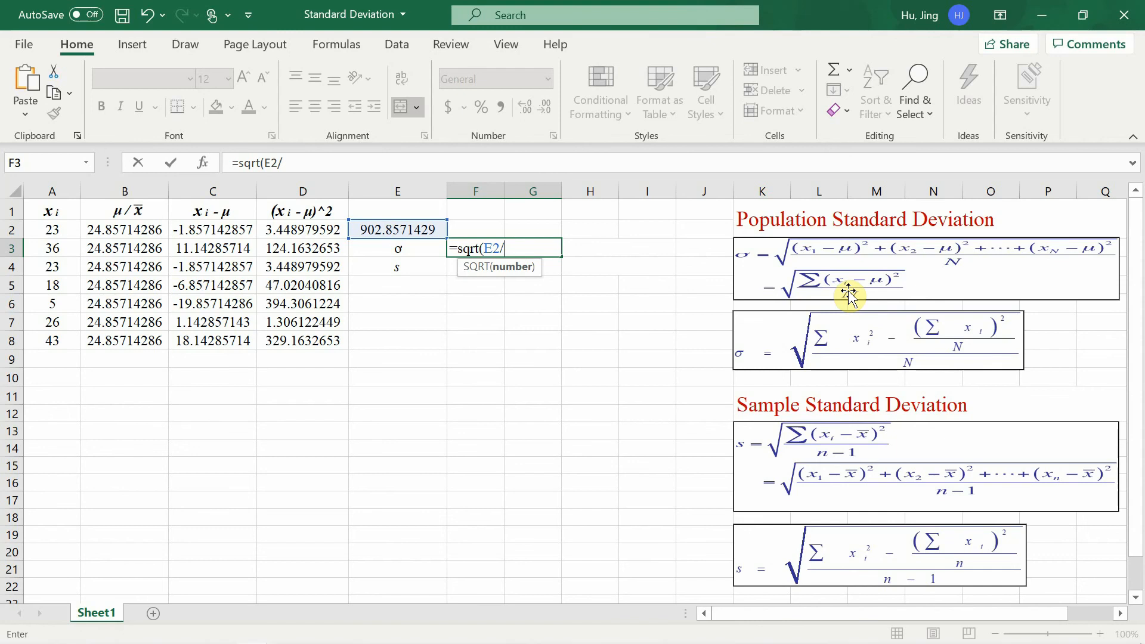
{"action": "type", "text": "7)"}
{"action": "key", "text": "Return"}
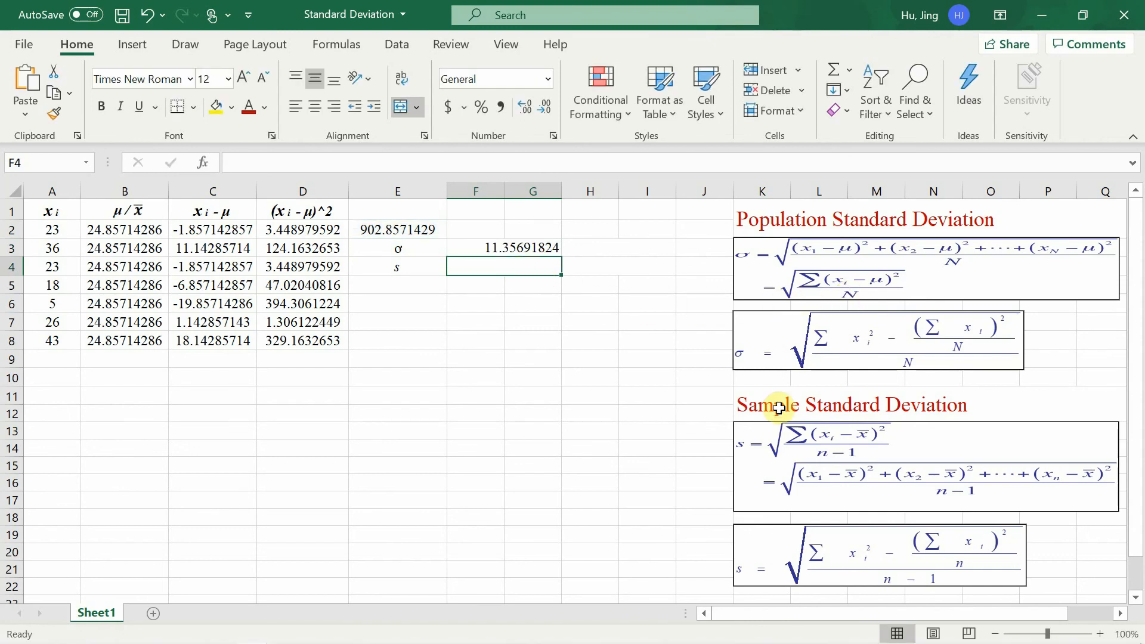
Calculate the sample standard deviation in F4, beside the s label, with =SQRT(E2/6).
{"action": "type", "text": "="}
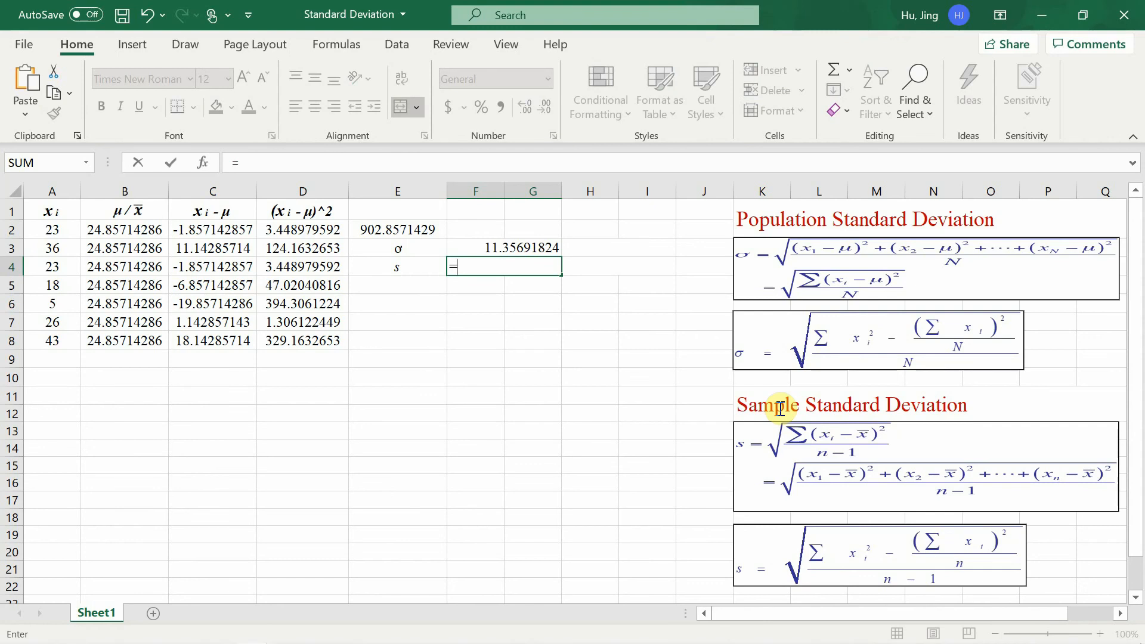
{"action": "type", "text": "sqrt("}
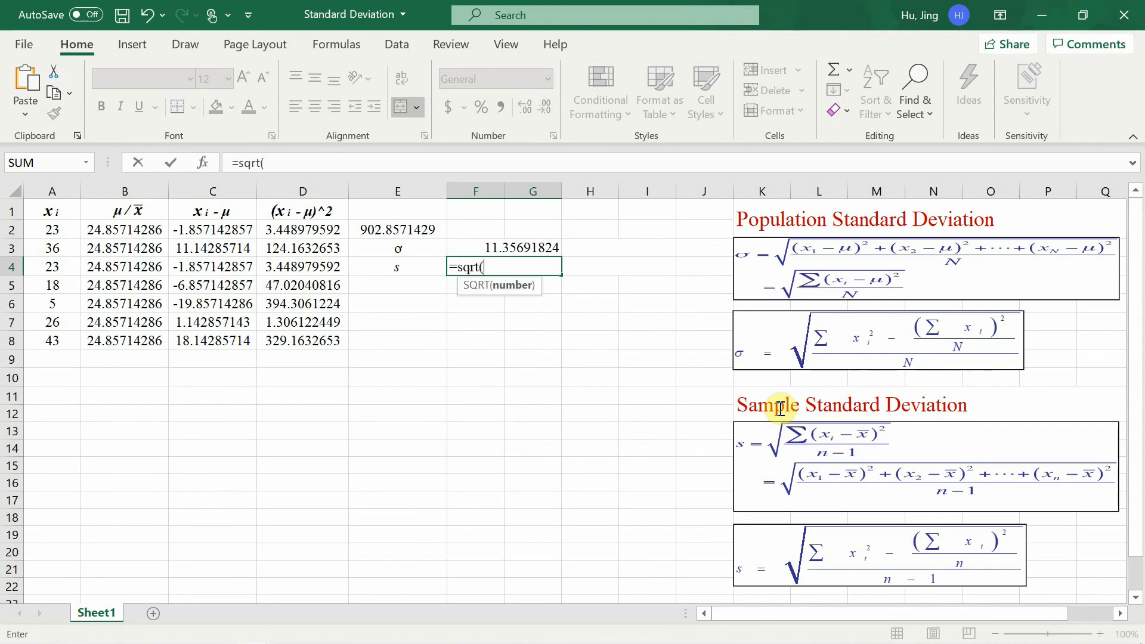
{"action": "left_click", "coordinate": [428, 233]}
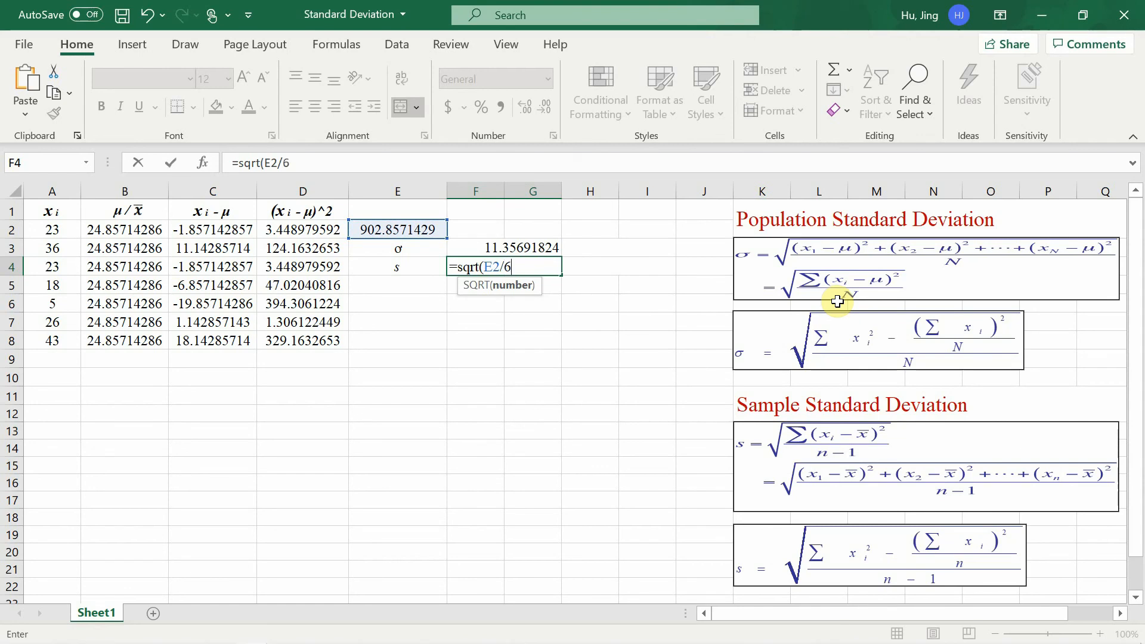
{"action": "type", "text": ")"}
{"action": "key", "text": "Return"}
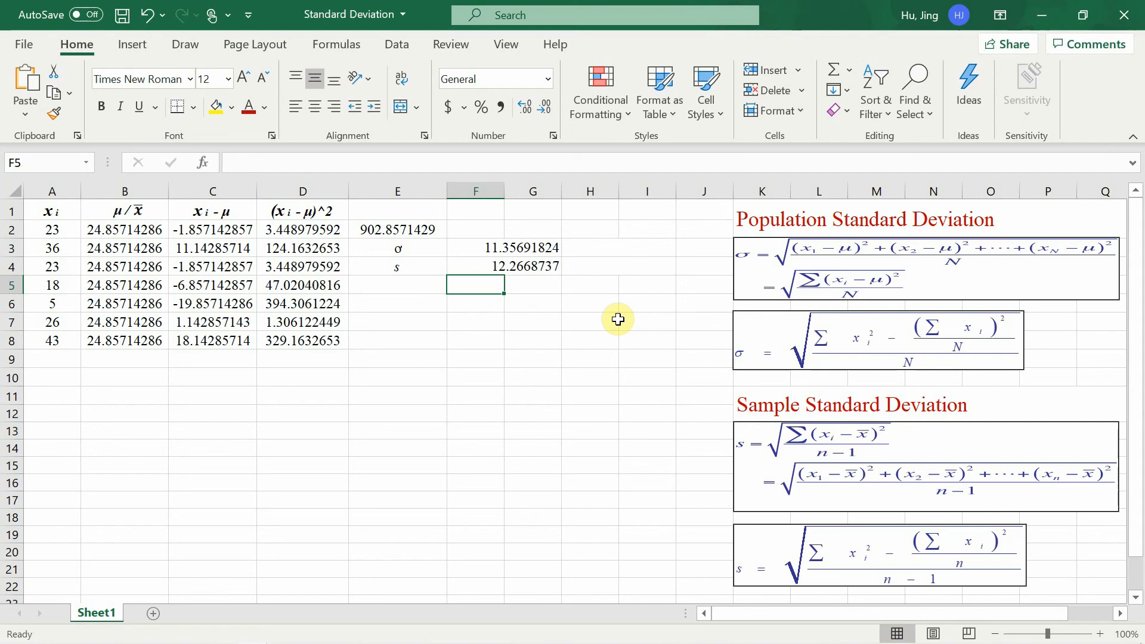
Calculate the population standard deviation of A2:A8 in H3 with the built-in function, =STDEV.P(A2:A8).
{"action": "left_click", "coordinate": [598, 253]}
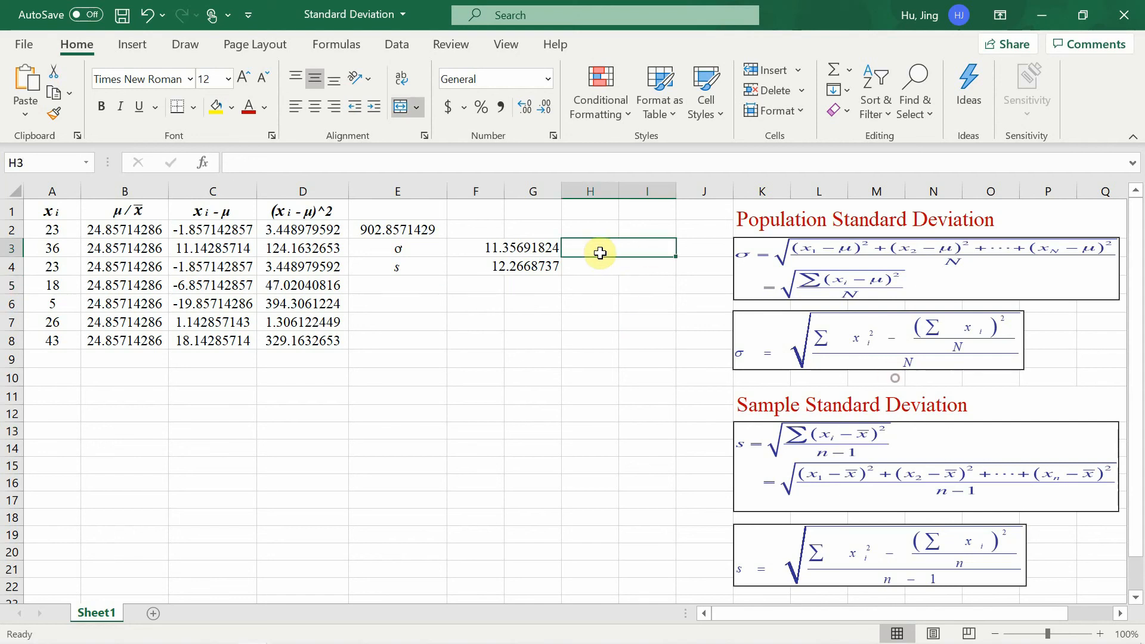
{"action": "type", "text": "=st"}
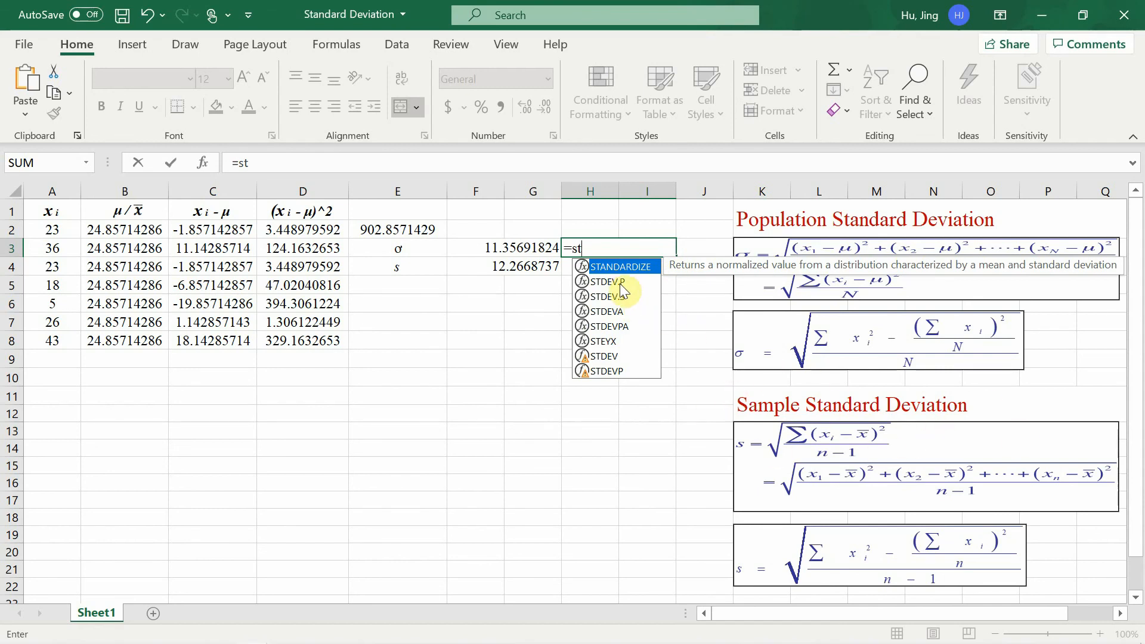
{"action": "key", "text": "Down"}
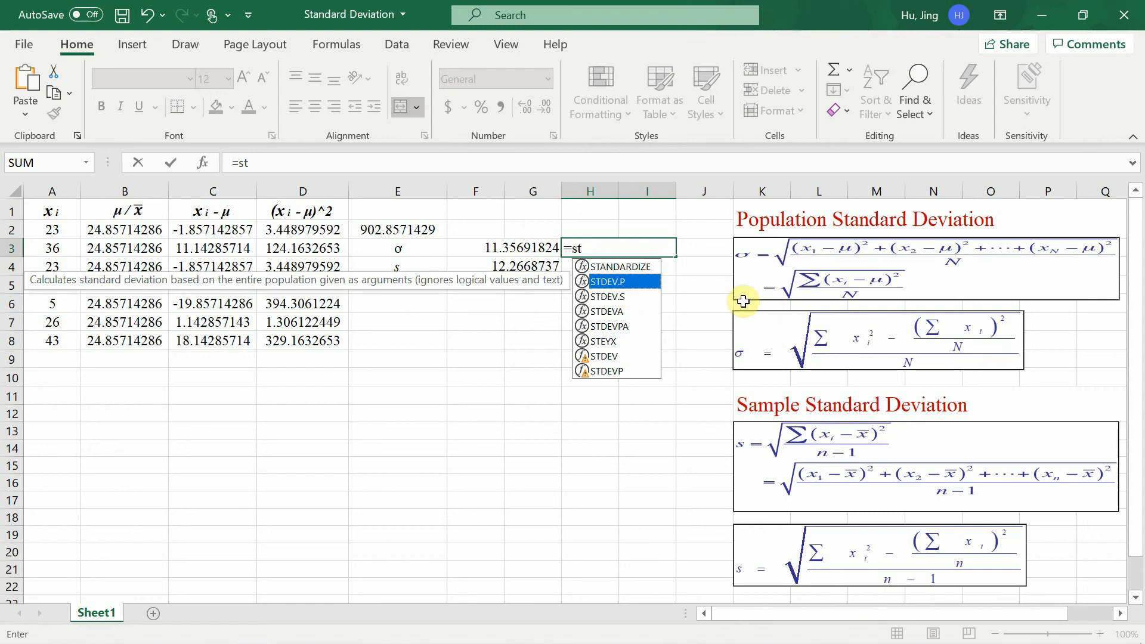
{"action": "key", "text": "Tab"}
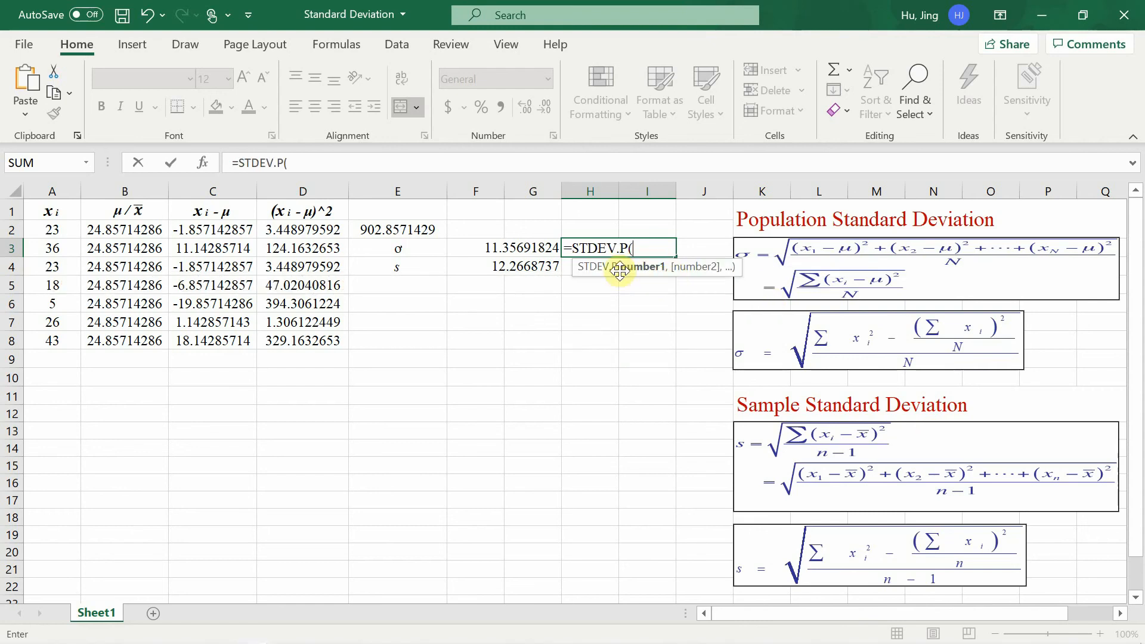
{"action": "left_click", "coordinate": [40, 236]}
{"action": "left_click_drag", "start_coordinate": [40, 236], "coordinate": [47, 341]}
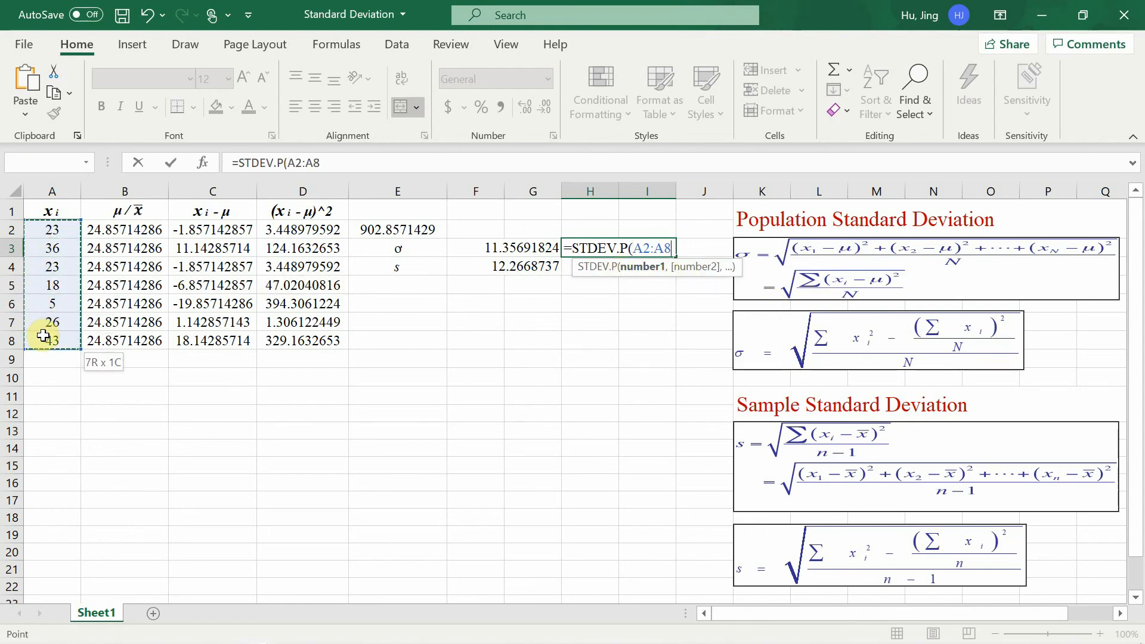
{"action": "key", "text": "Return"}
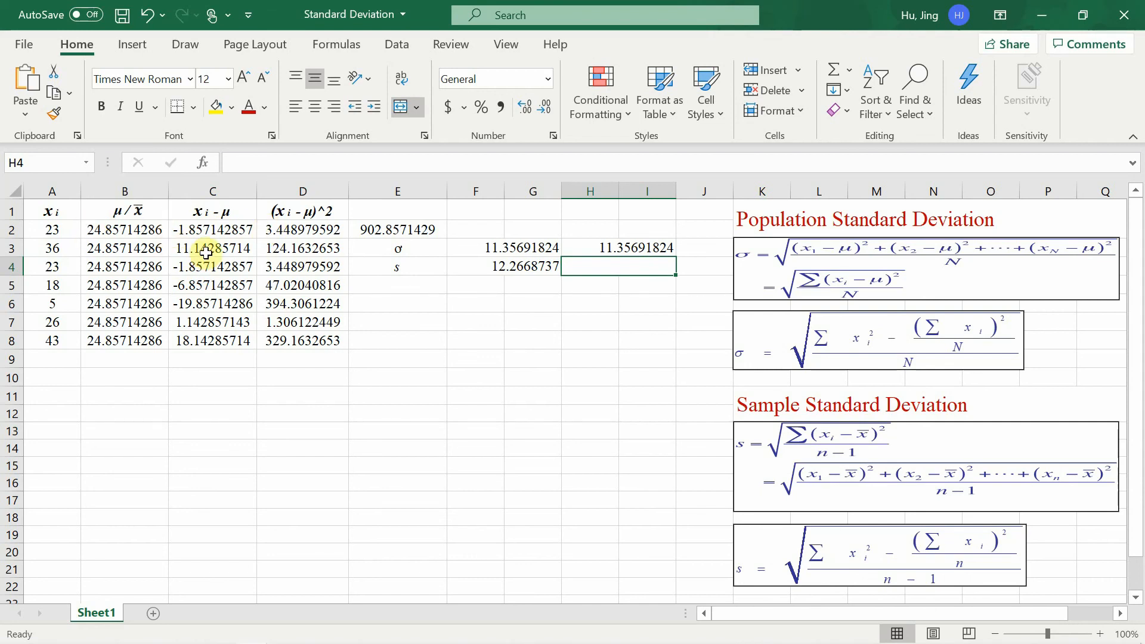
Calculate the sample standard deviation of A2:A8 in H4 with the built-in function, =STDEV.S(A2:A8).
{"action": "type", "text": "="}
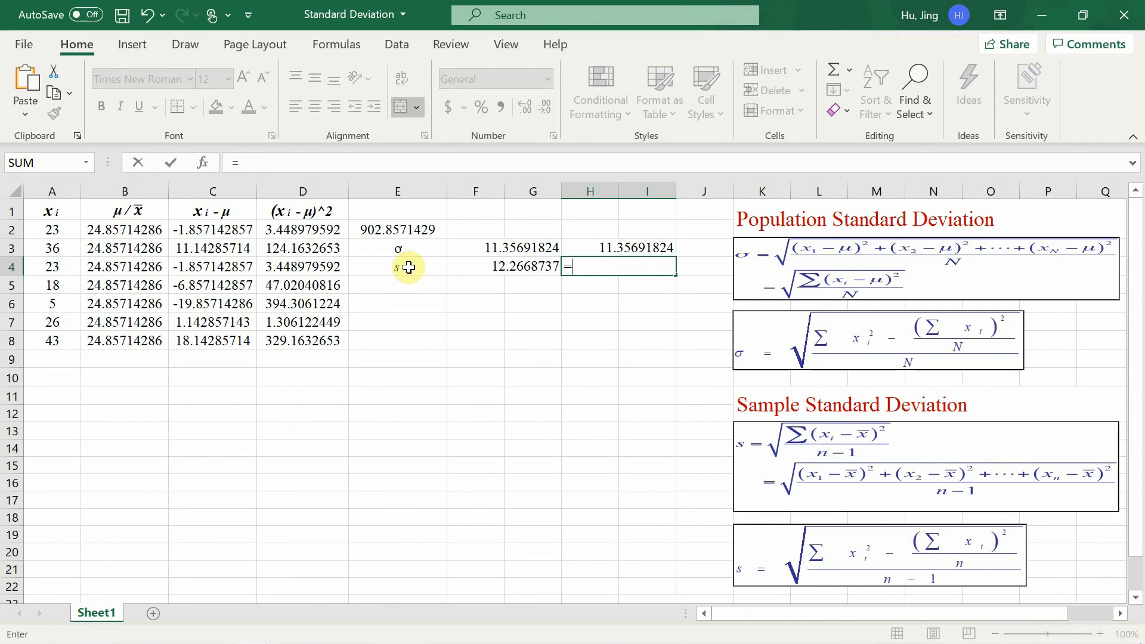
{"action": "type", "text": "st"}
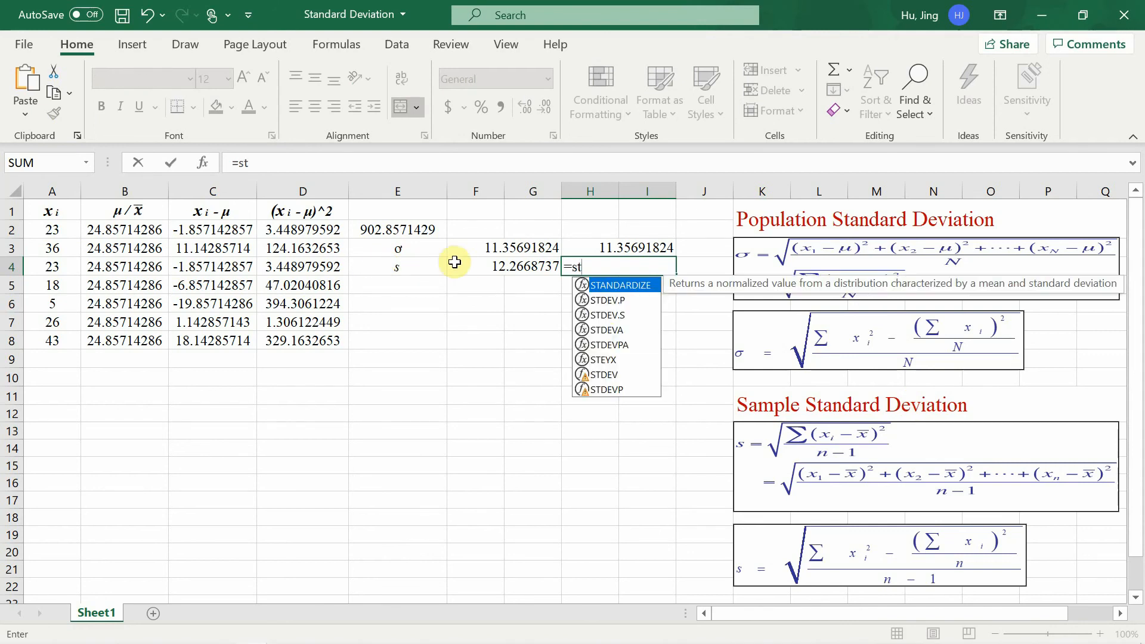
{"action": "left_click", "coordinate": [614, 315]}
{"action": "key", "text": "Tab"}
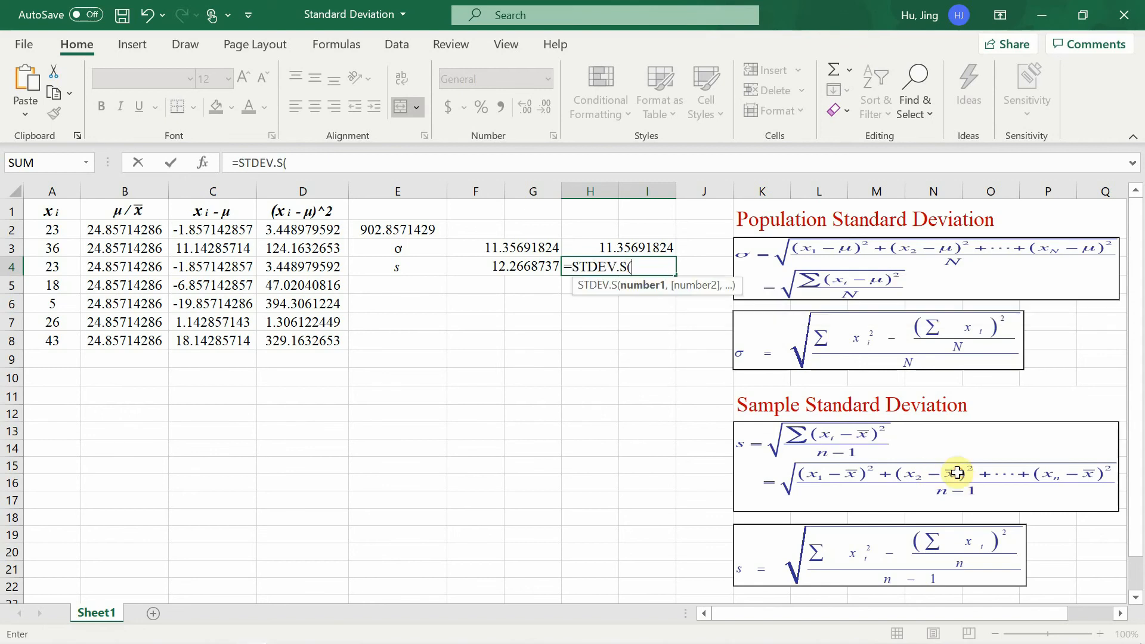
{"action": "left_click_drag", "start_coordinate": [31, 228], "coordinate": [31, 342]}
{"action": "key", "text": "Return"}
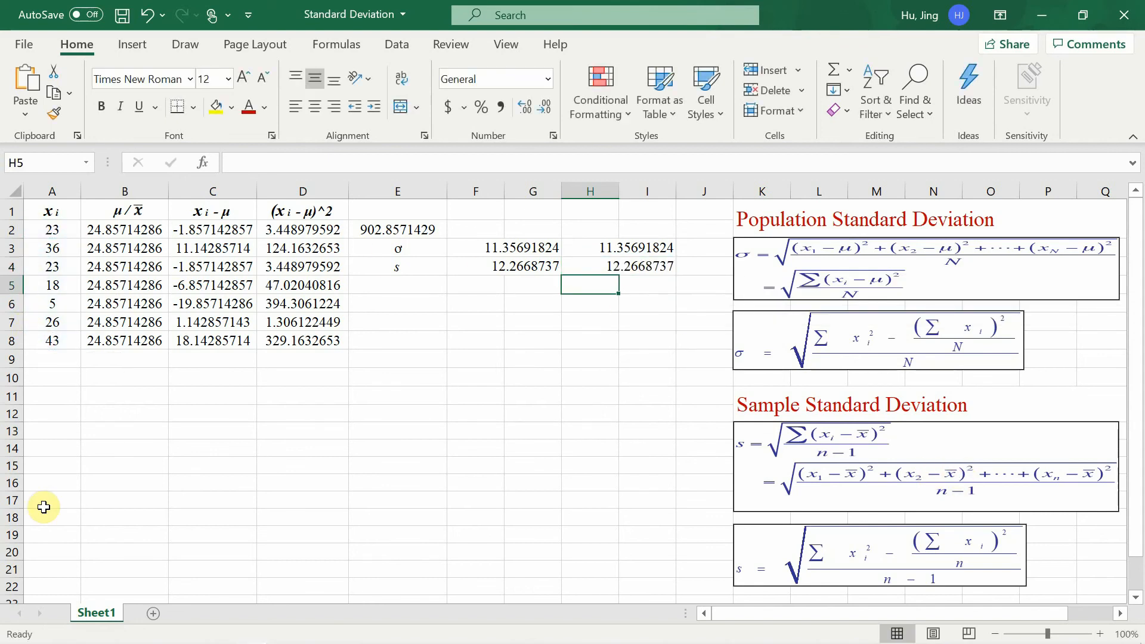
Review the built-in standard deviation formulas in H3 and H4.
{"action": "left_click", "coordinate": [638, 340]}
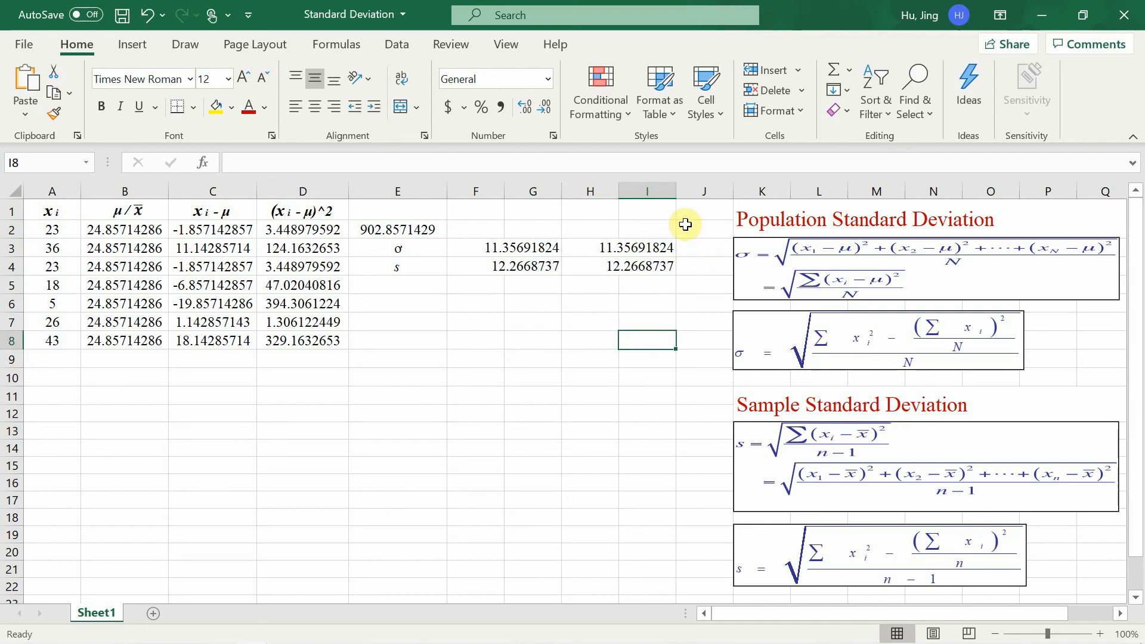
{"action": "left_click", "coordinate": [596, 249]}
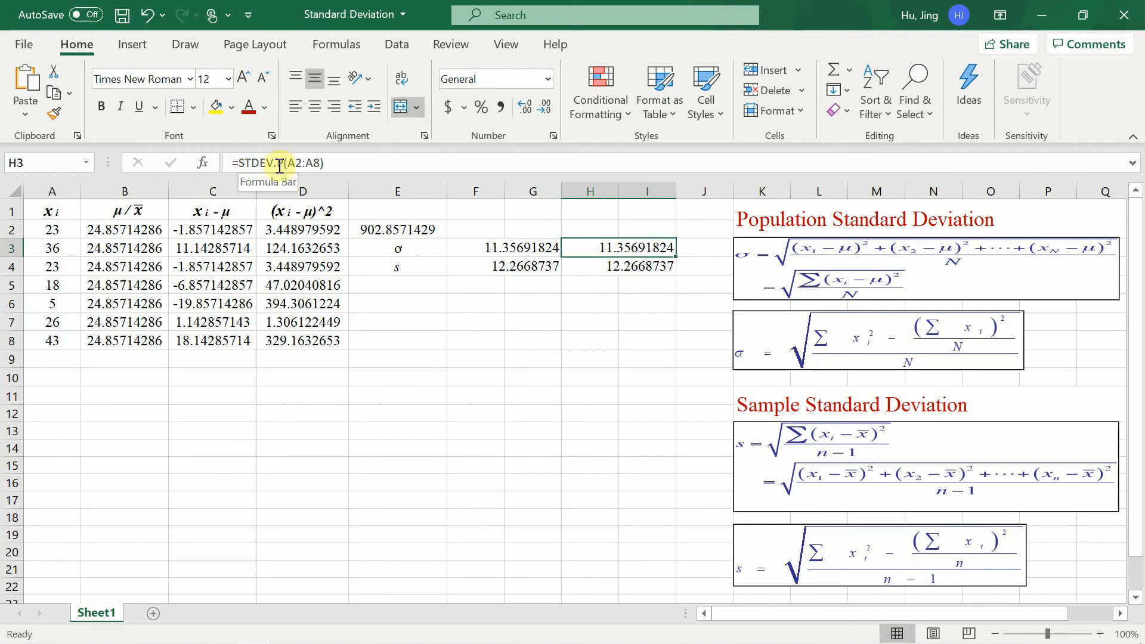
{"action": "left_click", "coordinate": [582, 269]}
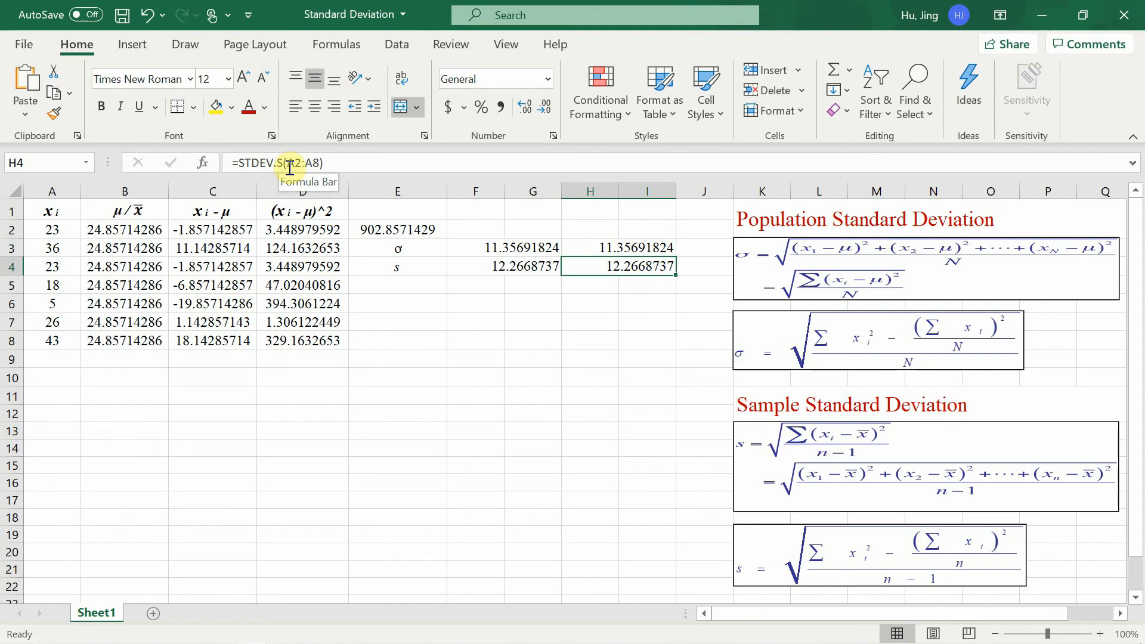